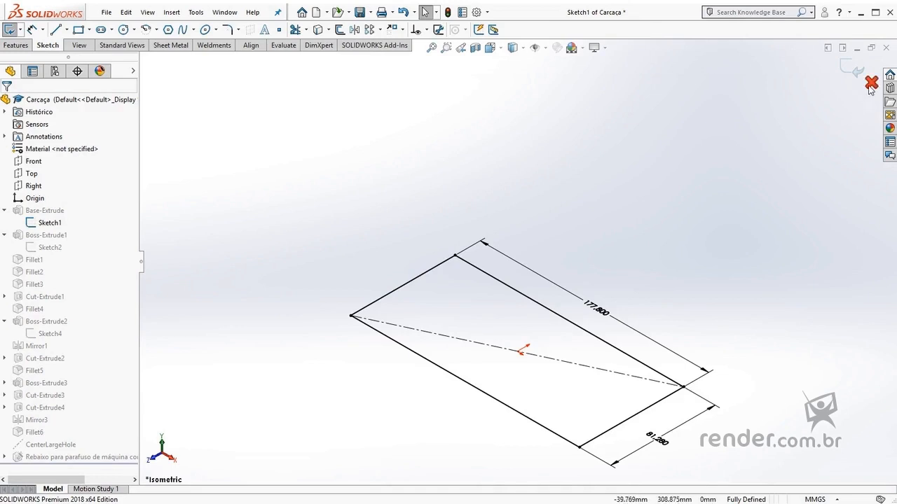
Close the base sketch, open the sketch under Boss-Extrude1 to examine its dimensioned rectangle, and exit it without saving changes
{"action": "left_click", "coordinate": [871, 84]}
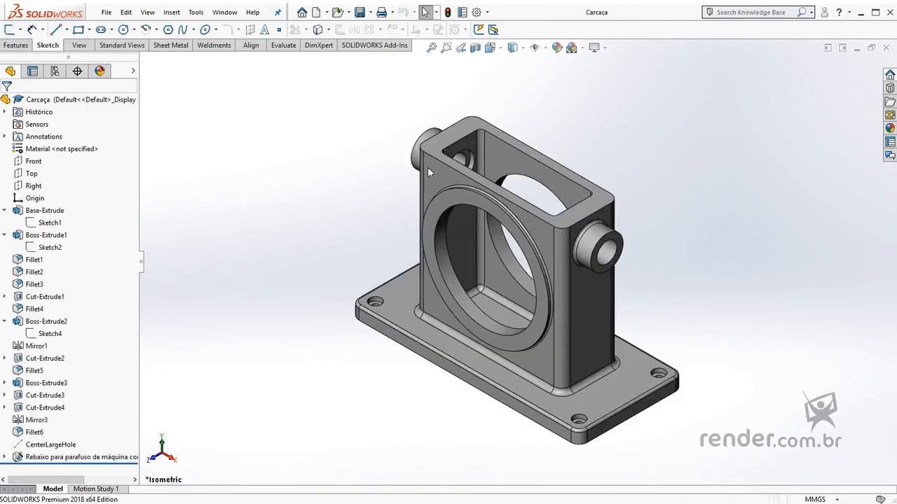
{"action": "left_click", "coordinate": [46, 249]}
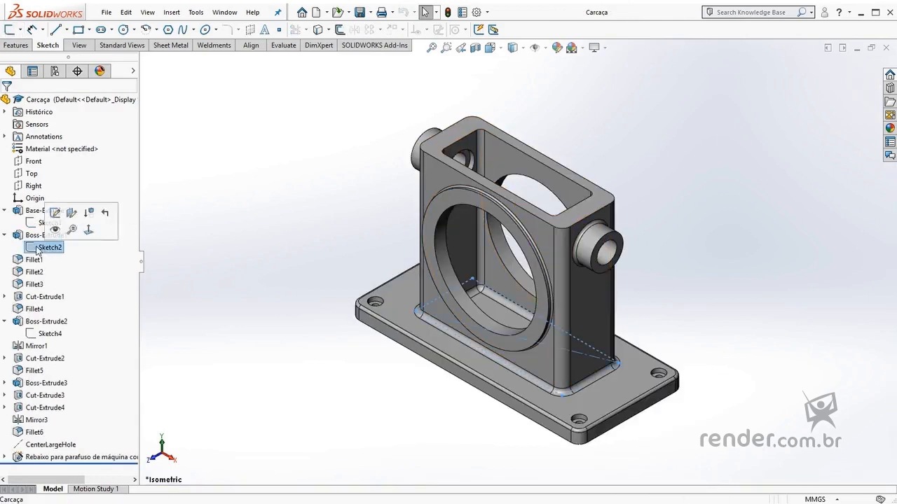
{"action": "left_click", "coordinate": [56, 213]}
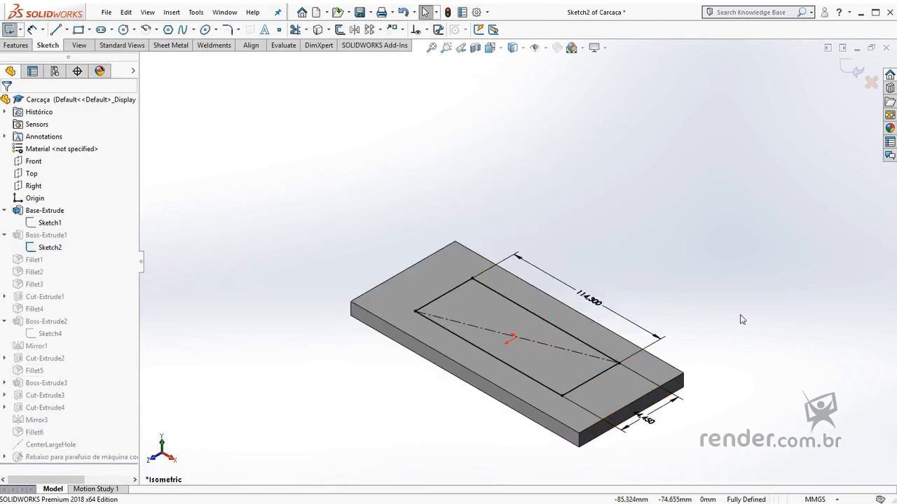
{"action": "left_click", "coordinate": [871, 82]}
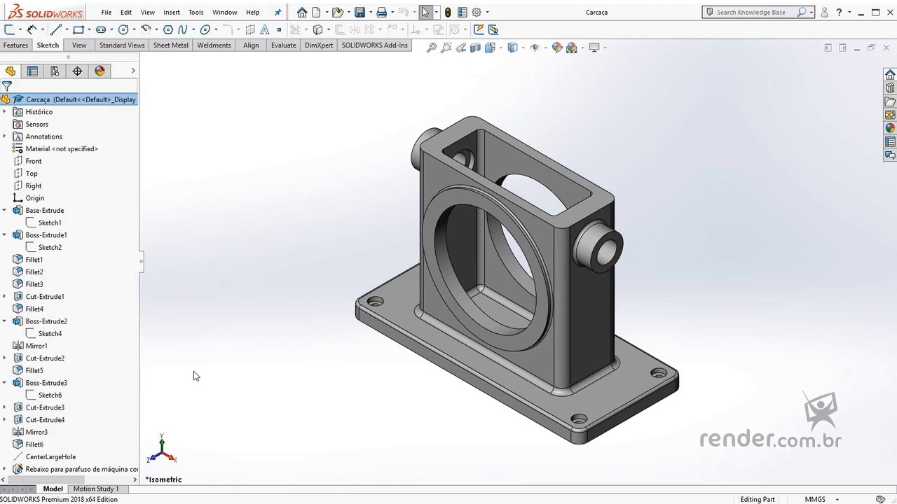
Create a new part document
{"action": "left_click", "coordinate": [317, 12]}
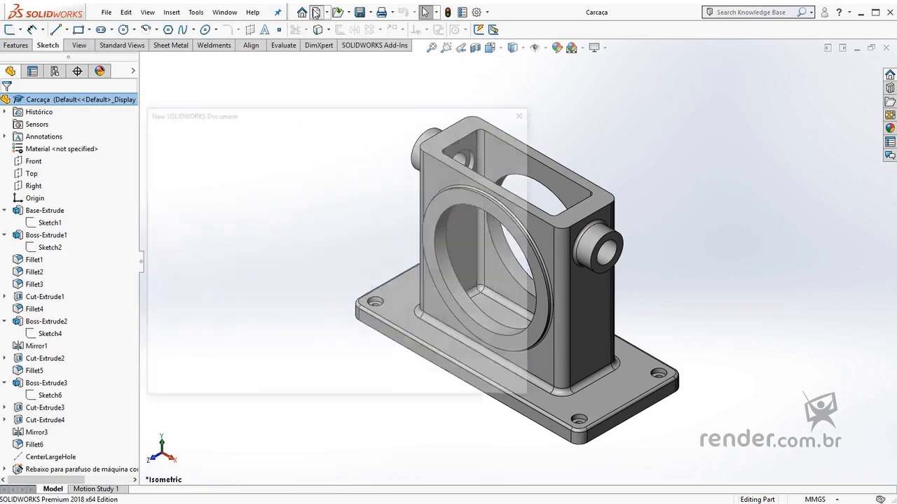
{"action": "left_click", "coordinate": [216, 232]}
{"action": "left_click", "coordinate": [391, 377]}
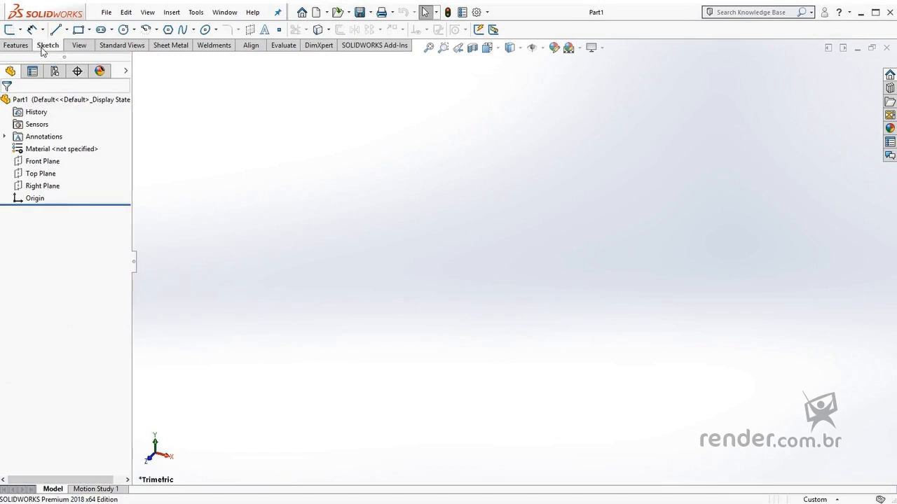
{"action": "left_click", "coordinate": [195, 11]}
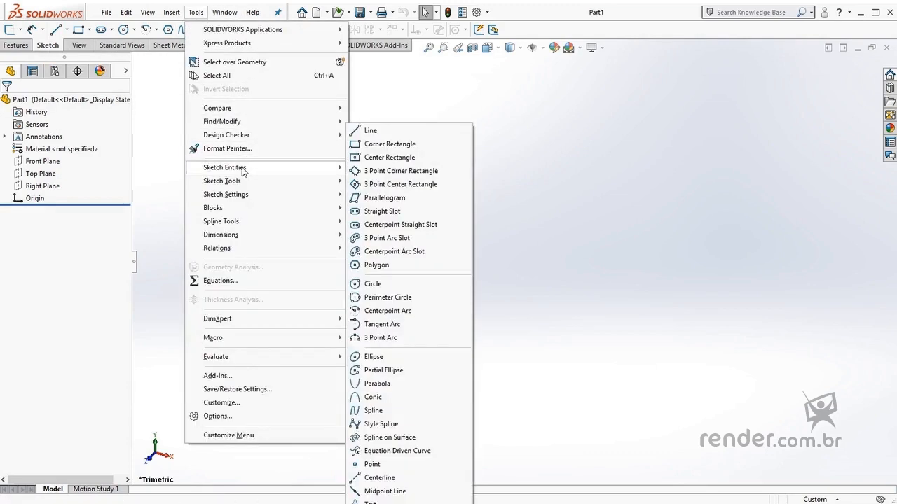
{"action": "mouse_move", "coordinate": [246, 184]}
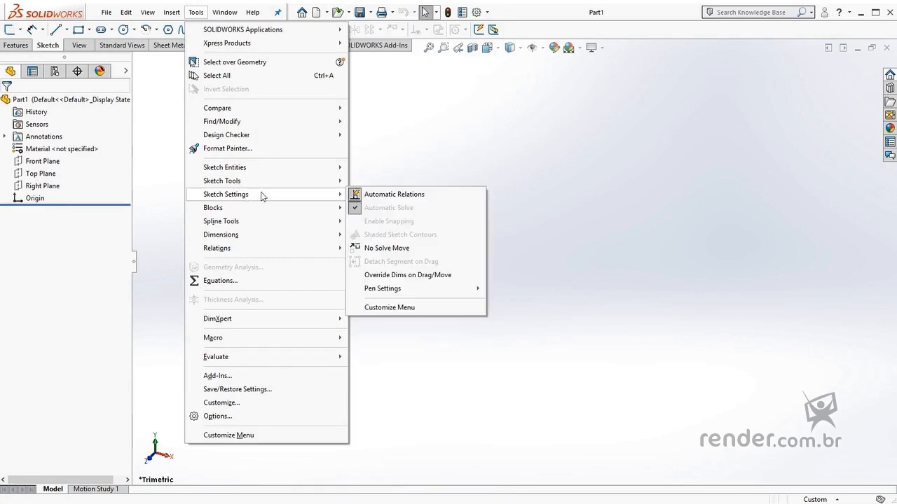
{"action": "left_click", "coordinate": [371, 148]}
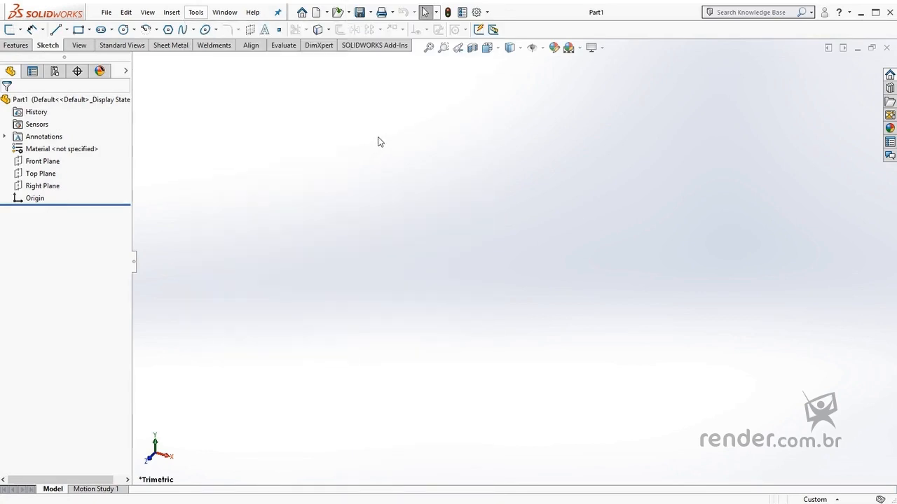
Start a sketch on the Front Plane and draw a horizontal line about 39.6 mm long from the origin
{"action": "left_click", "coordinate": [10, 29]}
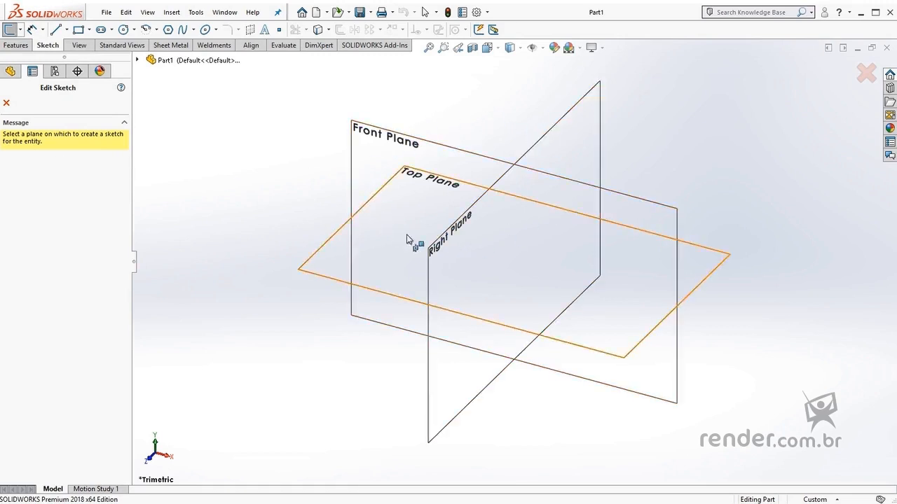
{"action": "left_click", "coordinate": [519, 231]}
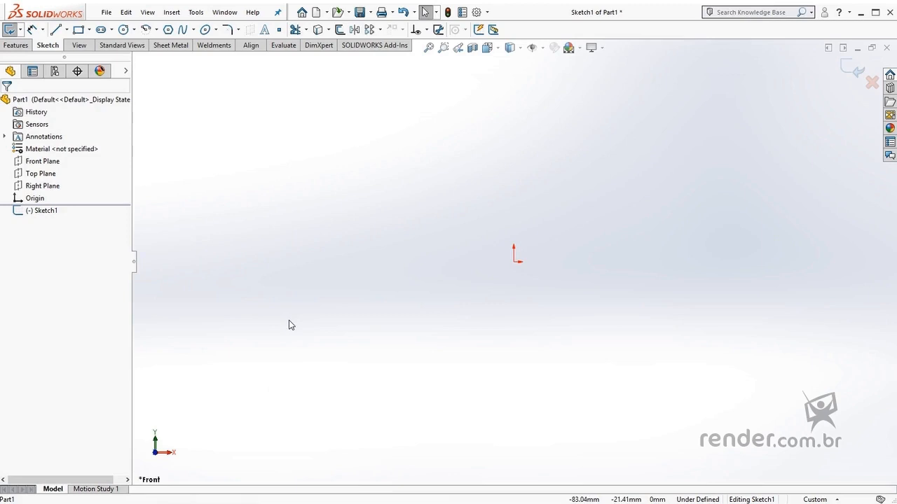
{"action": "left_click", "coordinate": [58, 35]}
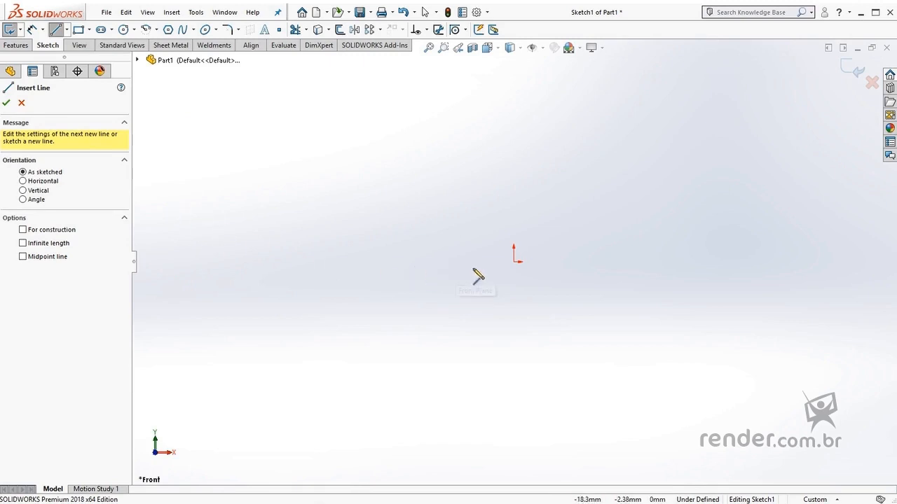
{"action": "left_click", "coordinate": [516, 263]}
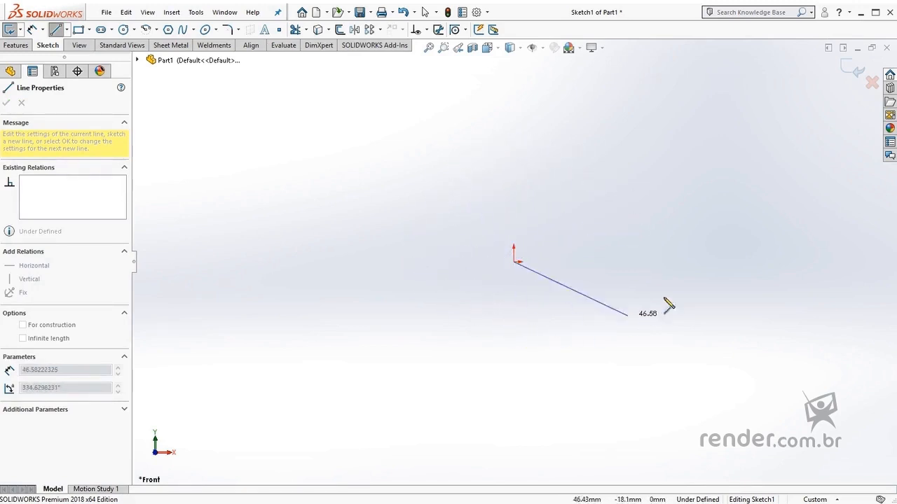
{"action": "double_click", "coordinate": [621, 263]}
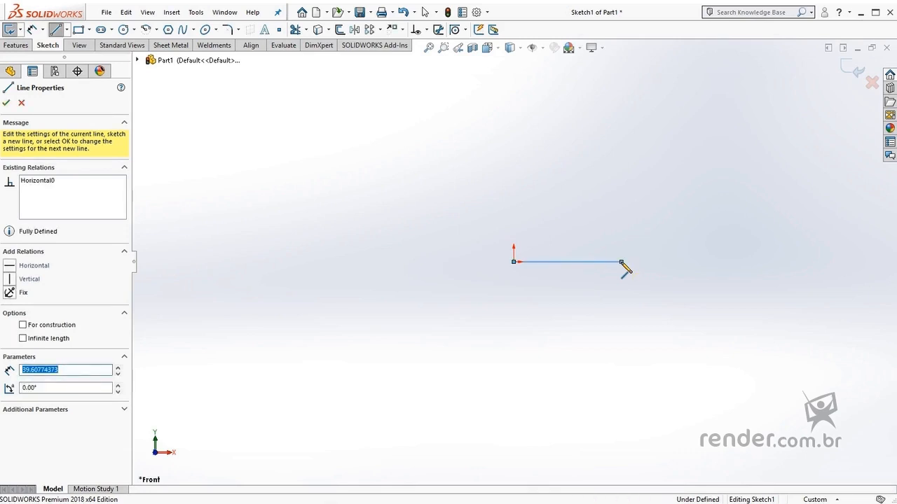
Complete a closed rectangle about 23.7 mm high with three more lines from the horizontal line's free end back to the origin
{"action": "left_click", "coordinate": [622, 262]}
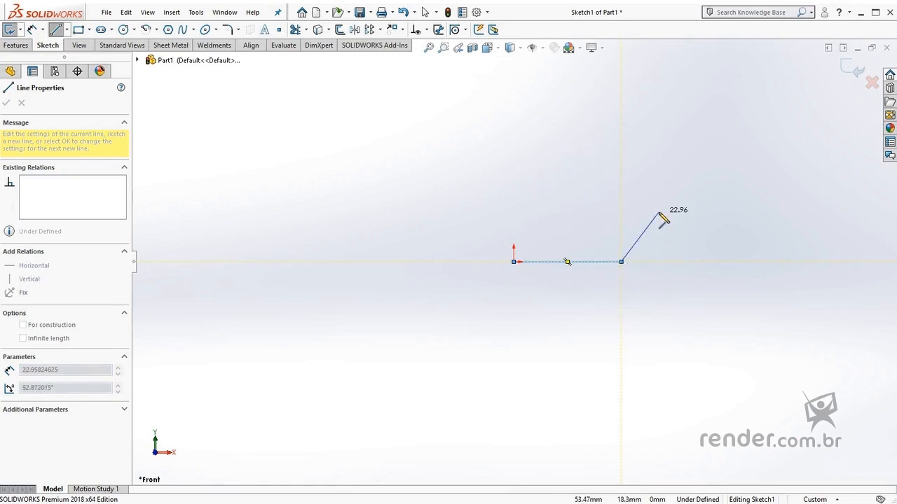
{"action": "left_click", "coordinate": [621, 197]}
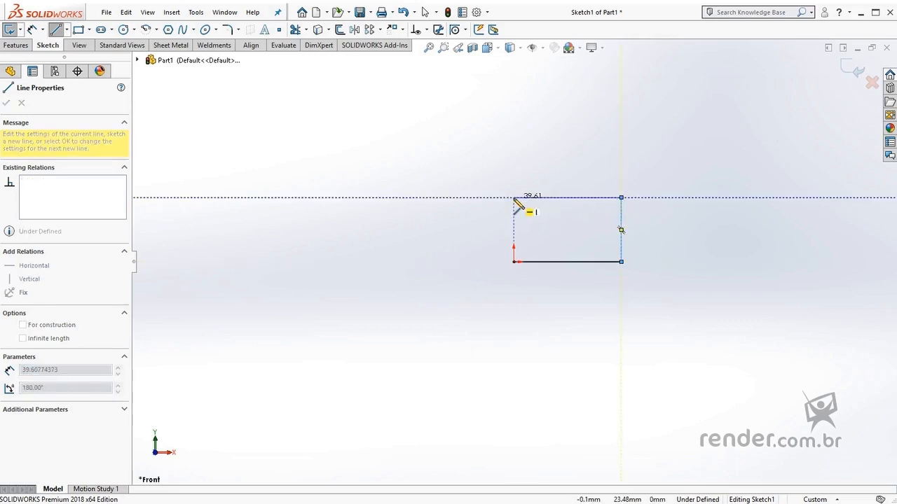
{"action": "left_click", "coordinate": [514, 198]}
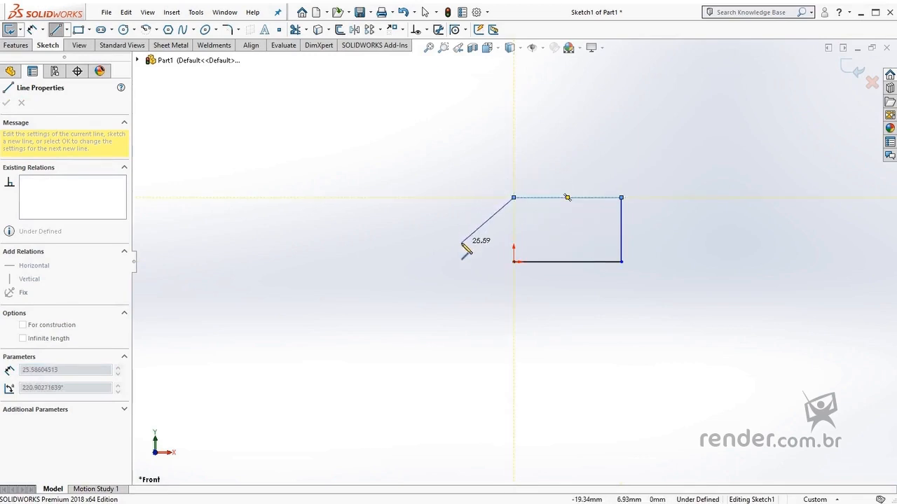
{"action": "left_click", "coordinate": [515, 263]}
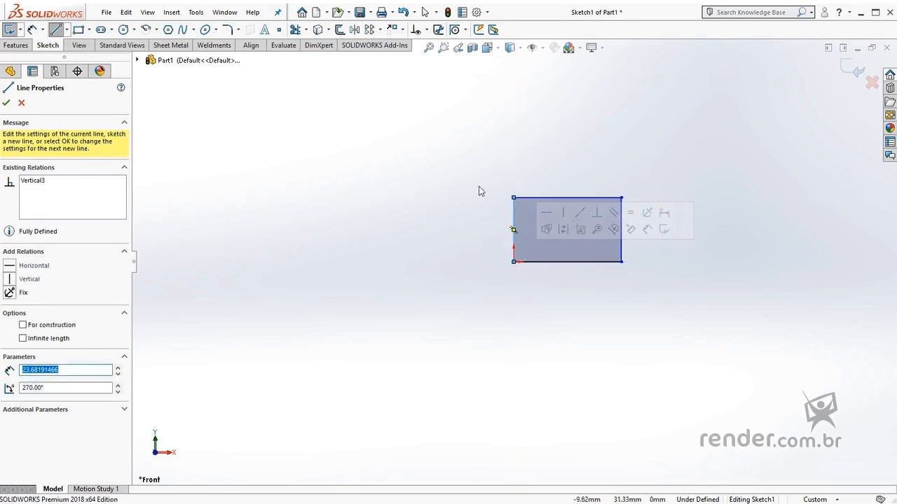
{"action": "key", "text": "Escape"}
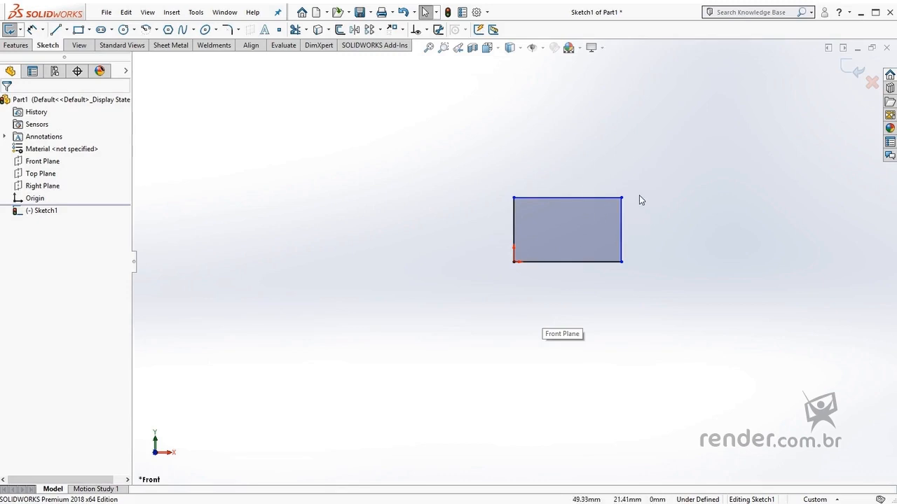
Stretch the rectangle by moving its top and right edges outward, to about 46.5 mm wide and 28.9 mm high
{"action": "scroll", "coordinate": [607, 199], "scroll_direction": "up", "scroll_amount": 2}
{"action": "scroll", "coordinate": [575, 237], "scroll_direction": "down", "scroll_amount": 7}
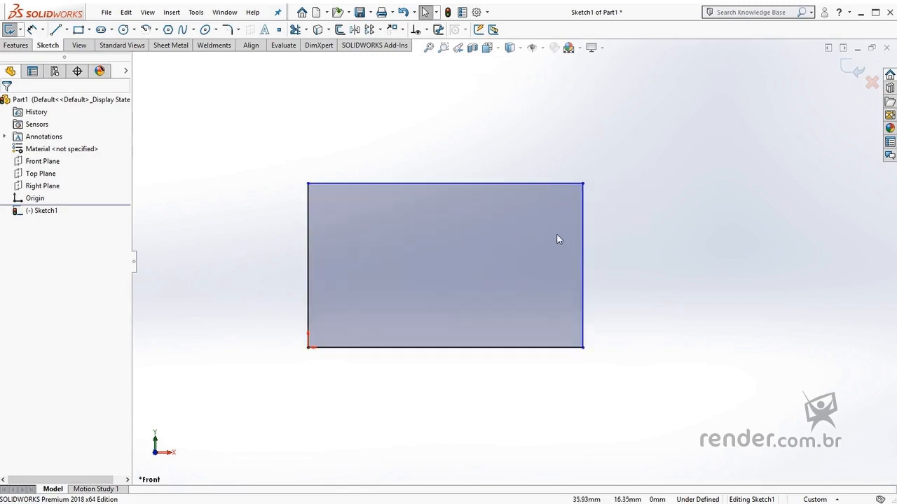
{"action": "left_click", "coordinate": [570, 183]}
{"action": "left_click_drag", "start_coordinate": [570, 183], "coordinate": [573, 147]}
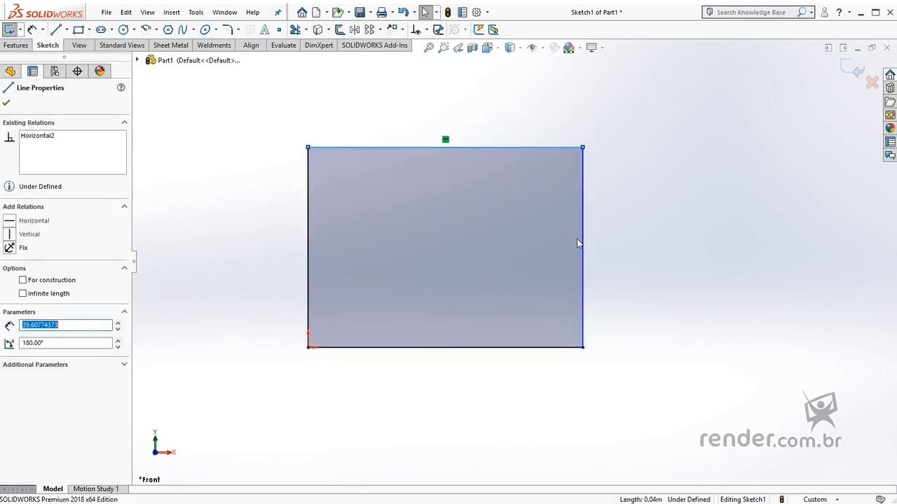
{"action": "left_click_drag", "start_coordinate": [584, 244], "coordinate": [632, 248]}
Inspect the relations and definition status of the rectangle's bottom and left lines, then clear the selection
{"action": "left_click", "coordinate": [481, 351]}
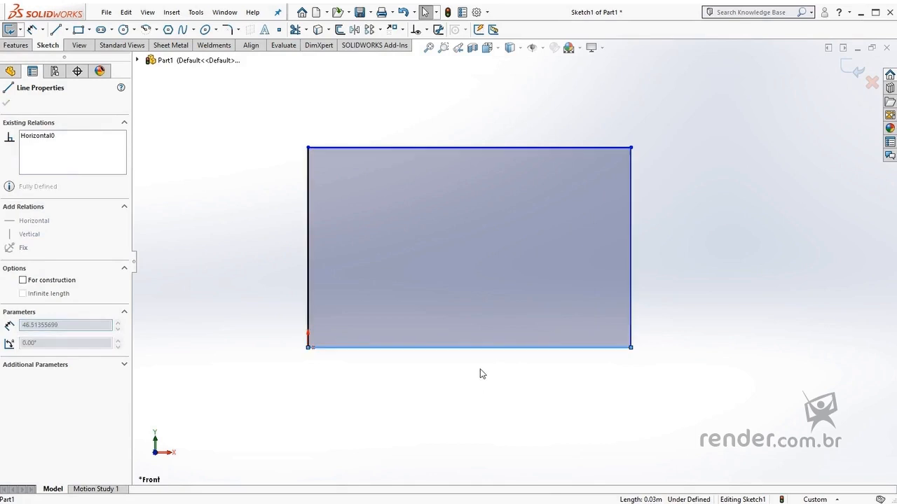
{"action": "left_click", "coordinate": [290, 250]}
{"action": "left_click", "coordinate": [307, 251]}
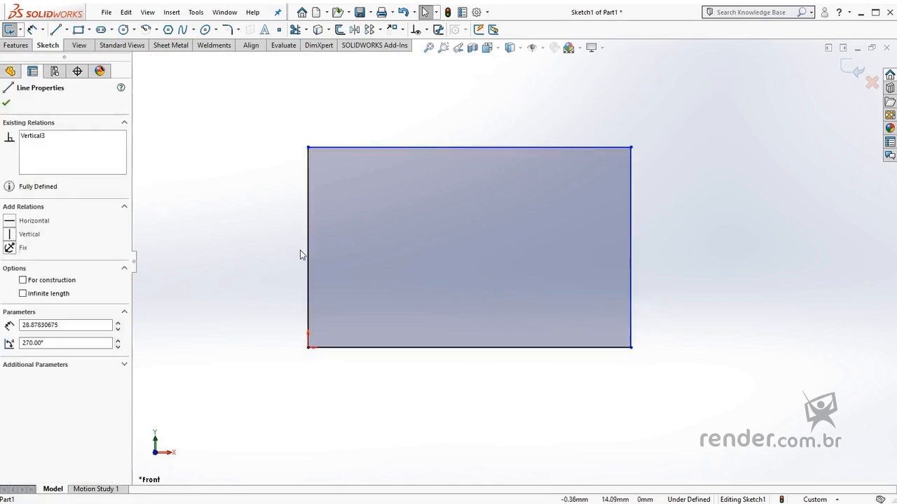
{"action": "left_click", "coordinate": [273, 256]}
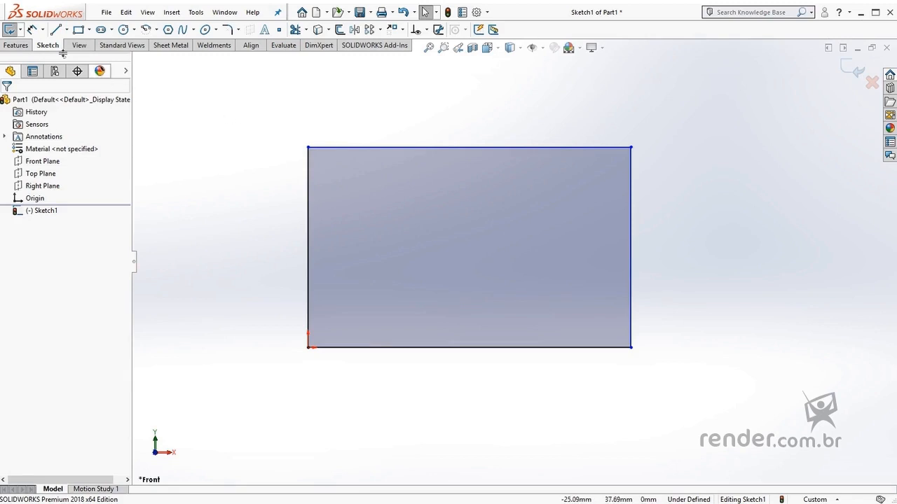
Add a 60 mm Smart Dimension to the rectangle's bottom line, placed below it
{"action": "left_click", "coordinate": [32, 31]}
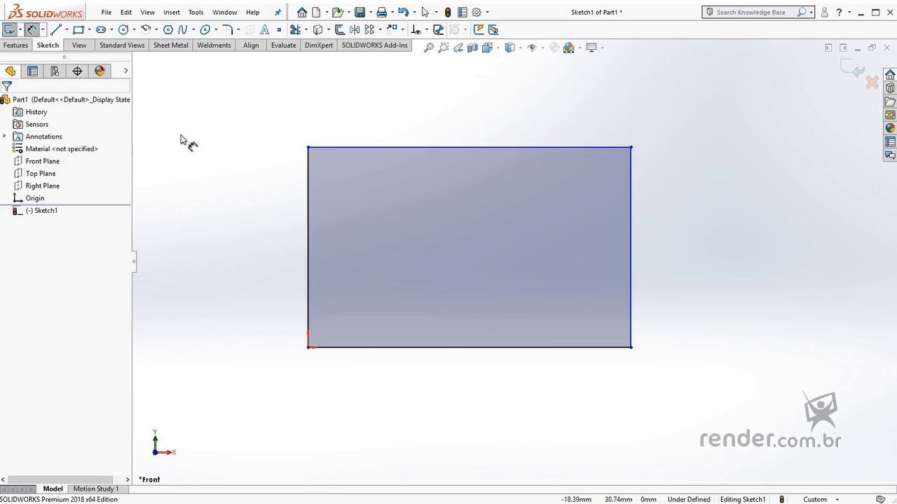
{"action": "left_click", "coordinate": [402, 347]}
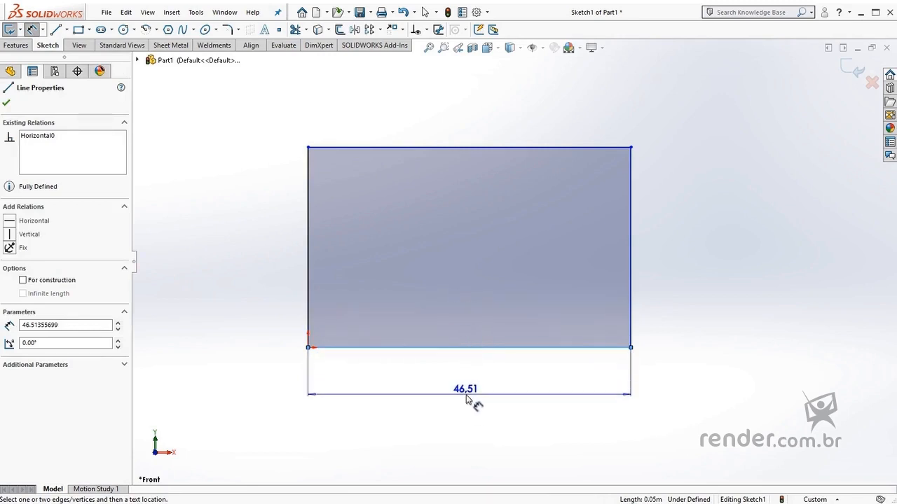
{"action": "left_click", "coordinate": [468, 396]}
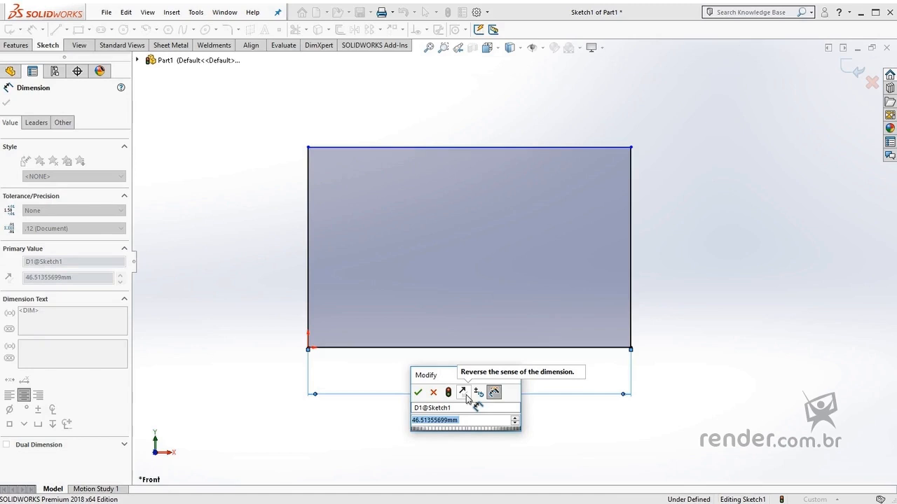
{"action": "type", "text": "60"}
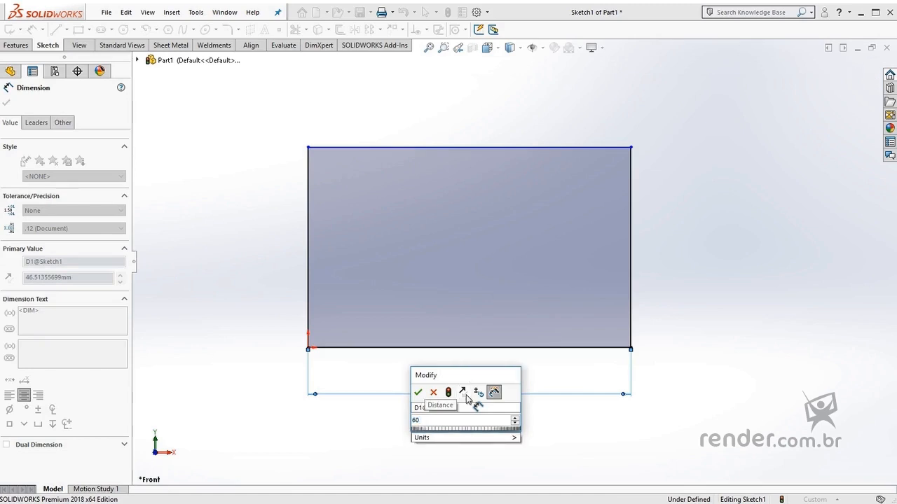
{"action": "key", "text": "Return"}
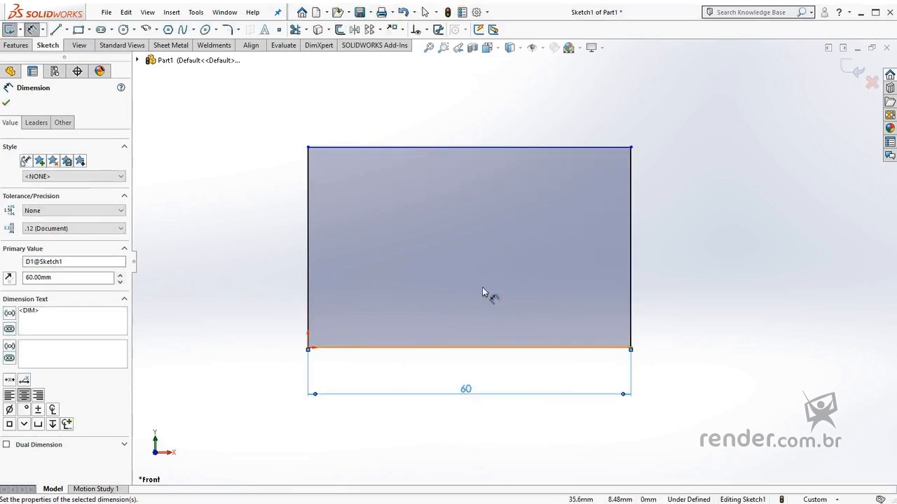
Dimension the rectangle's left line at 45 mm, leave the dimension tool, and exit the sketch keeping the changes
{"action": "left_click", "coordinate": [307, 252]}
{"action": "left_click", "coordinate": [273, 256]}
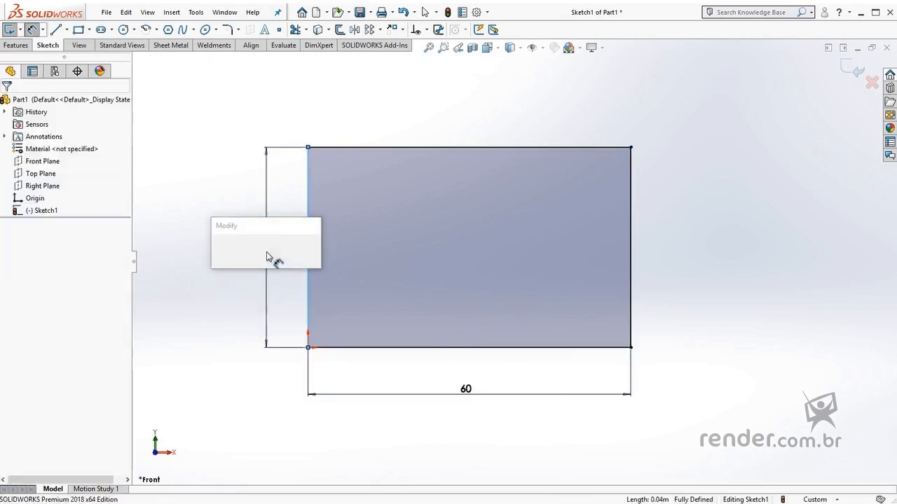
{"action": "type", "text": "45"}
{"action": "key", "text": "Return"}
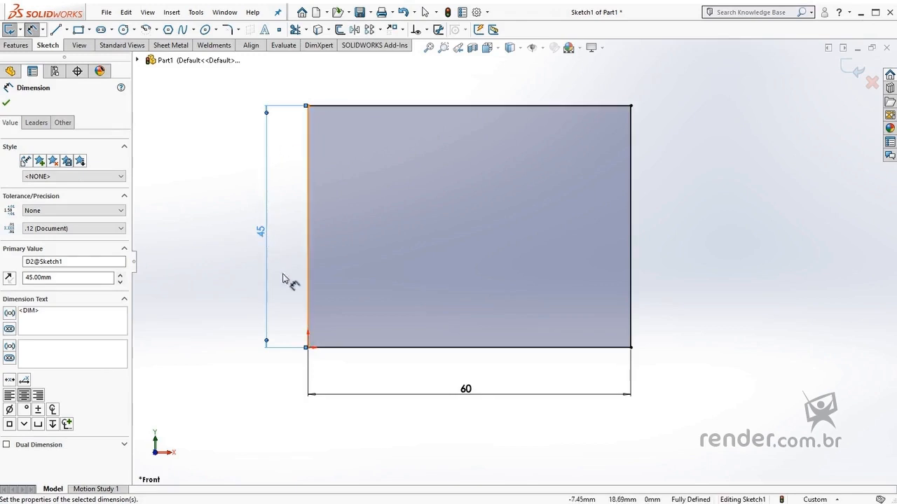
{"action": "key", "text": "Escape"}
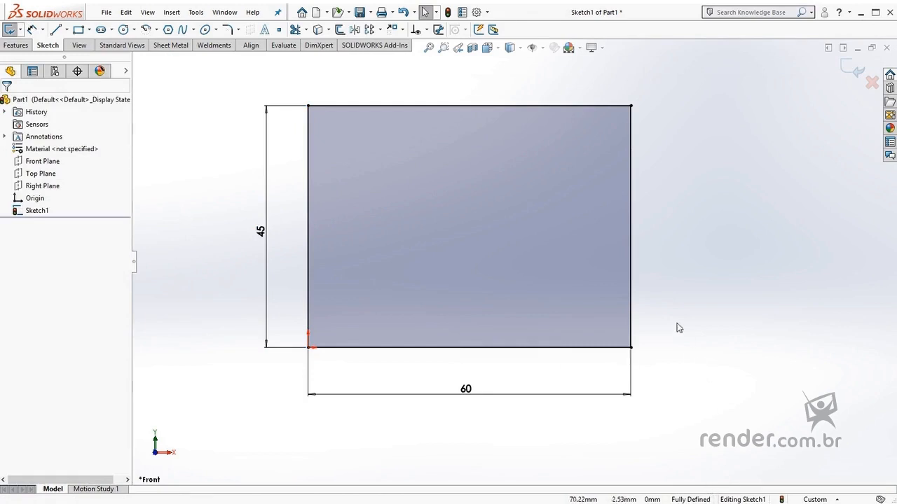
{"action": "left_click", "coordinate": [851, 73]}
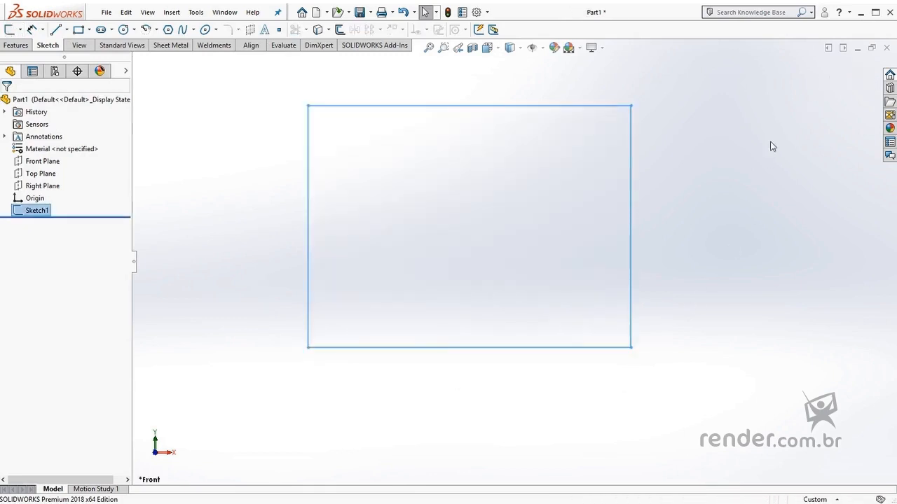